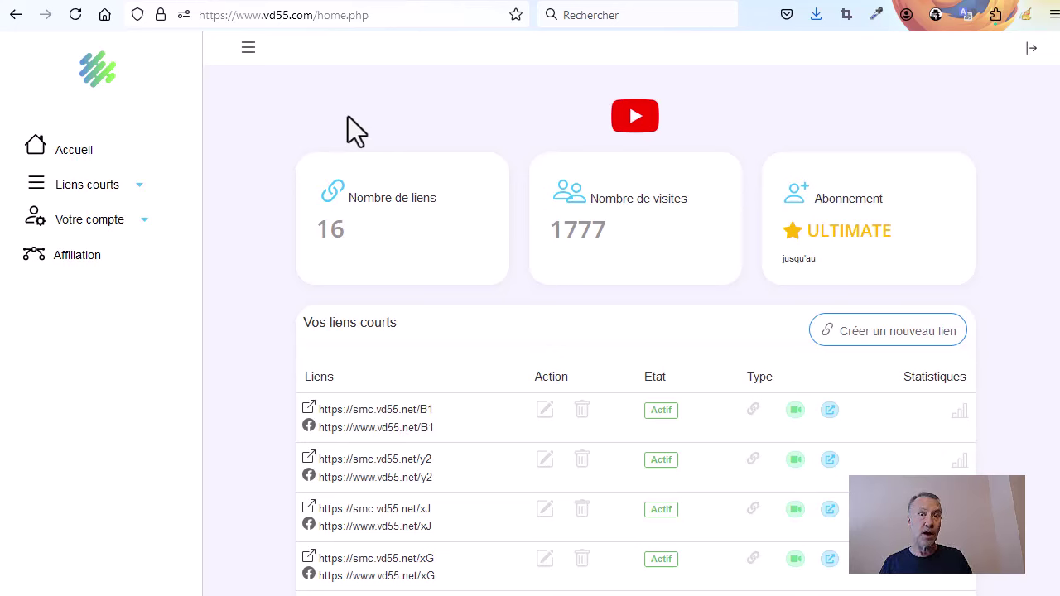
Search for YouTube videos on "dressage de chien" with the short-link site's video search.
left_click(101, 188)
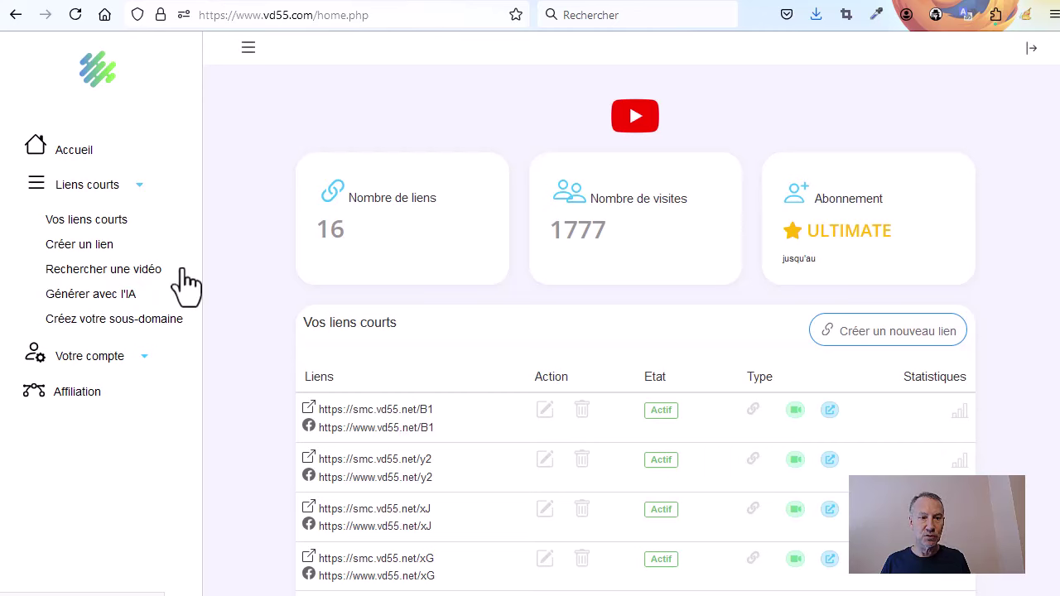
left_click(132, 271)
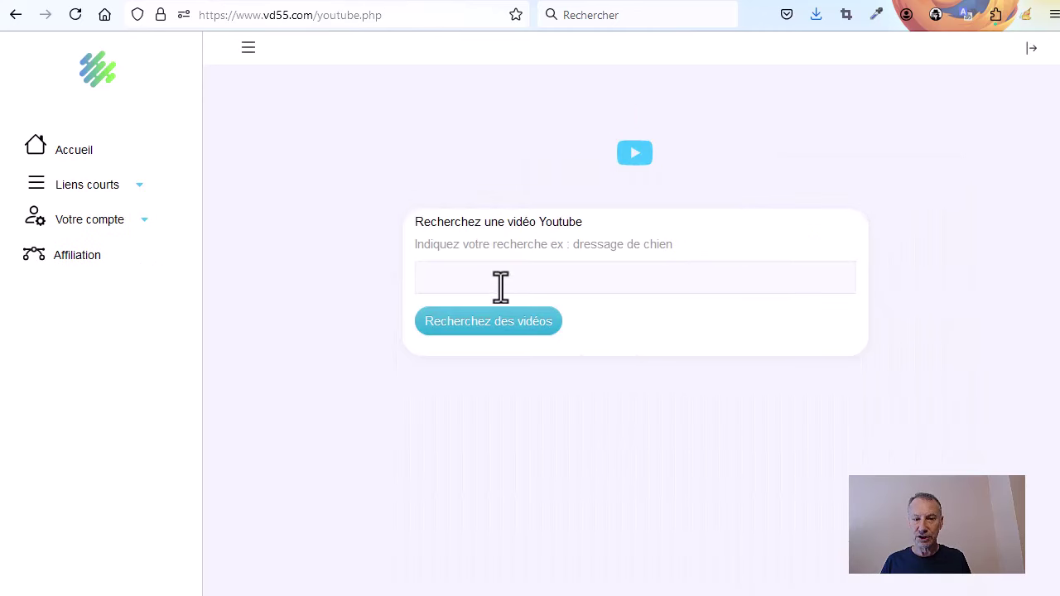
left_click_drag(572, 244, 692, 237)
key("ctrl+c")
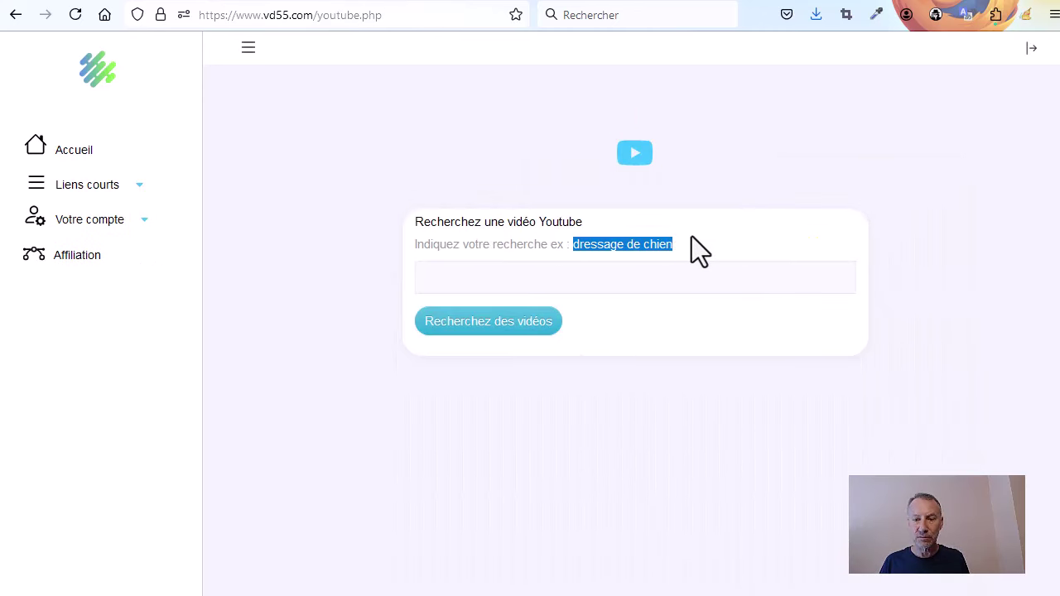
left_click(516, 282)
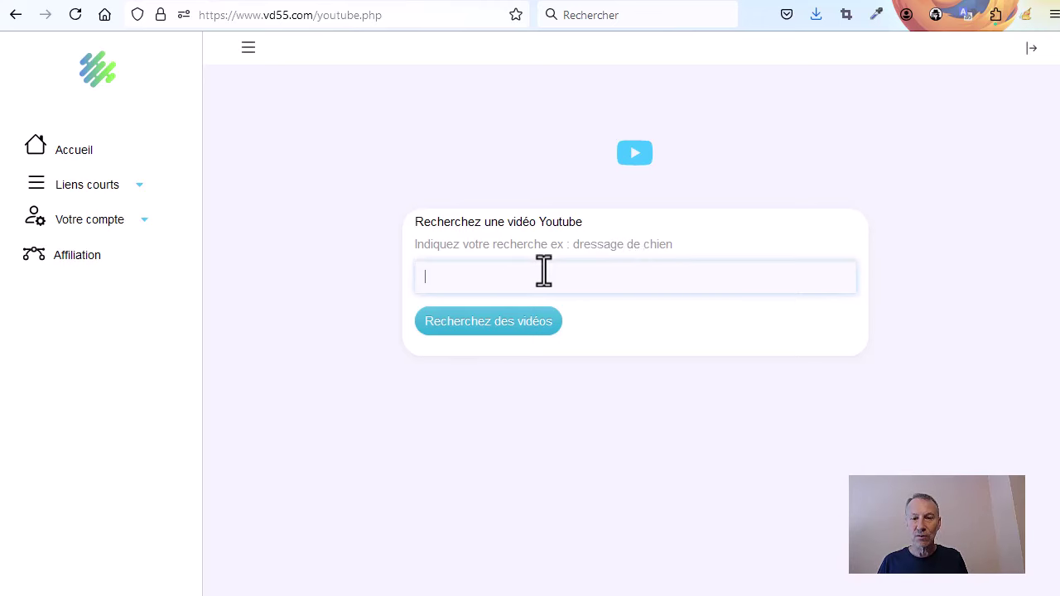
key("ctrl+v")
left_click(476, 330)
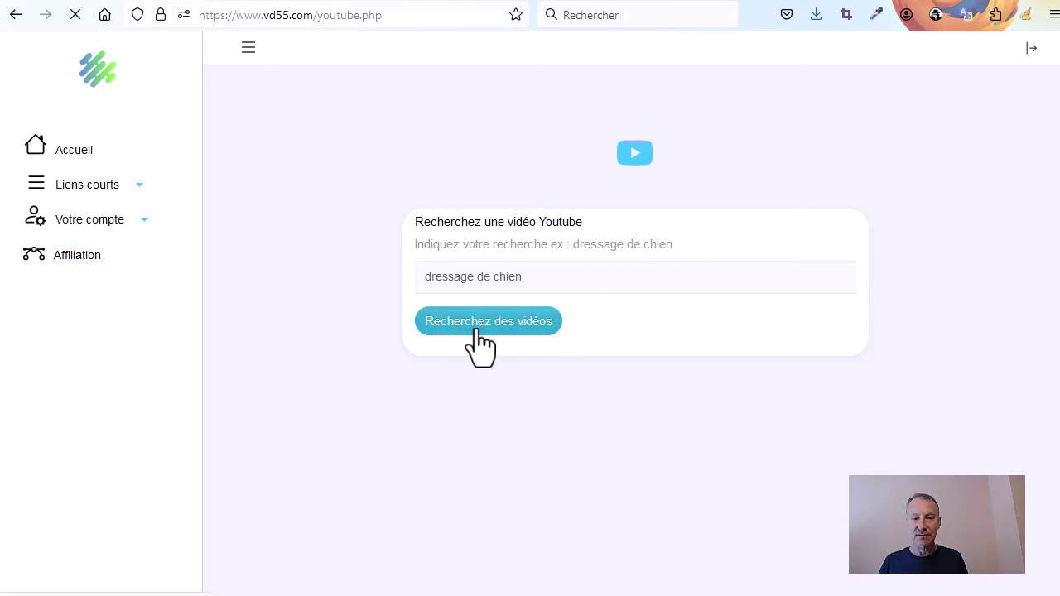
Look through the dog-training video results, checking their titles, thumbnails and YouTube links.
scroll(758, 280, "down", 1)
scroll(758, 282, "down", 6)
scroll(629, 364, "up", 1)
scroll(590, 371, "up", 4)
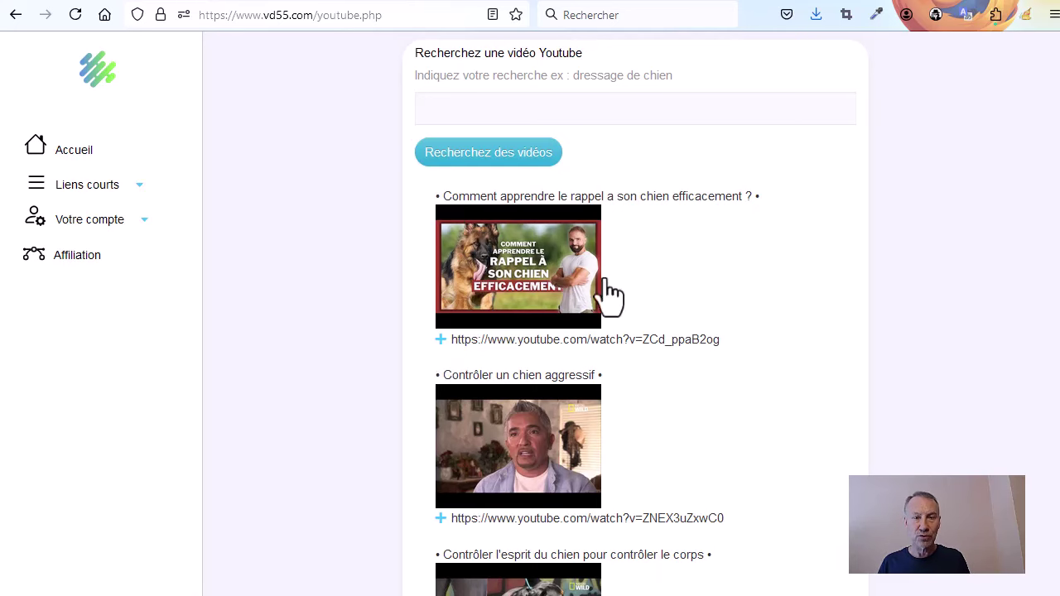
scroll(712, 290, "down", 1)
scroll(737, 301, "down", 3)
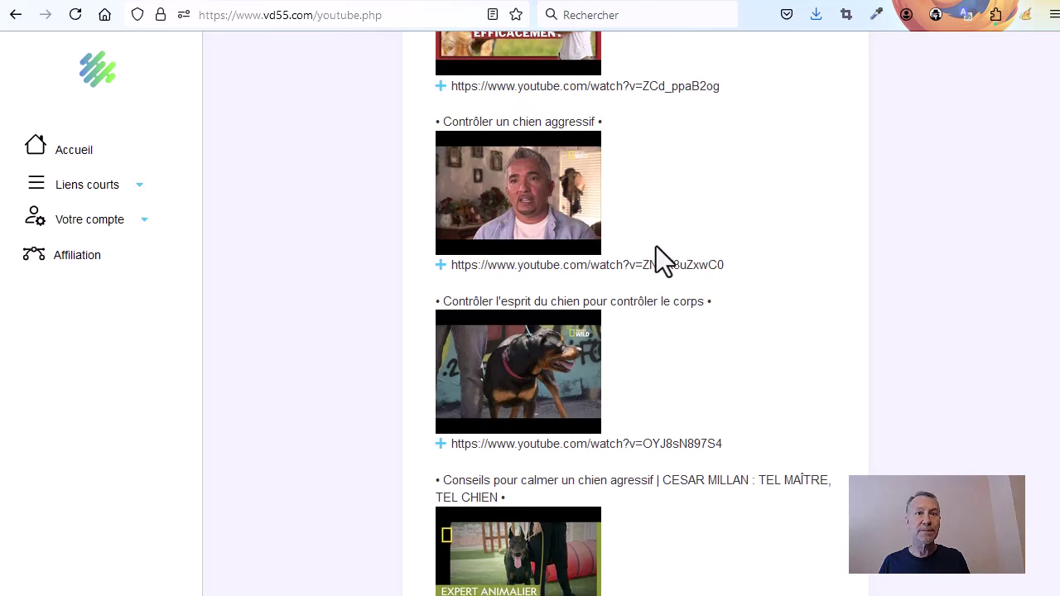
scroll(665, 256, "down", 7)
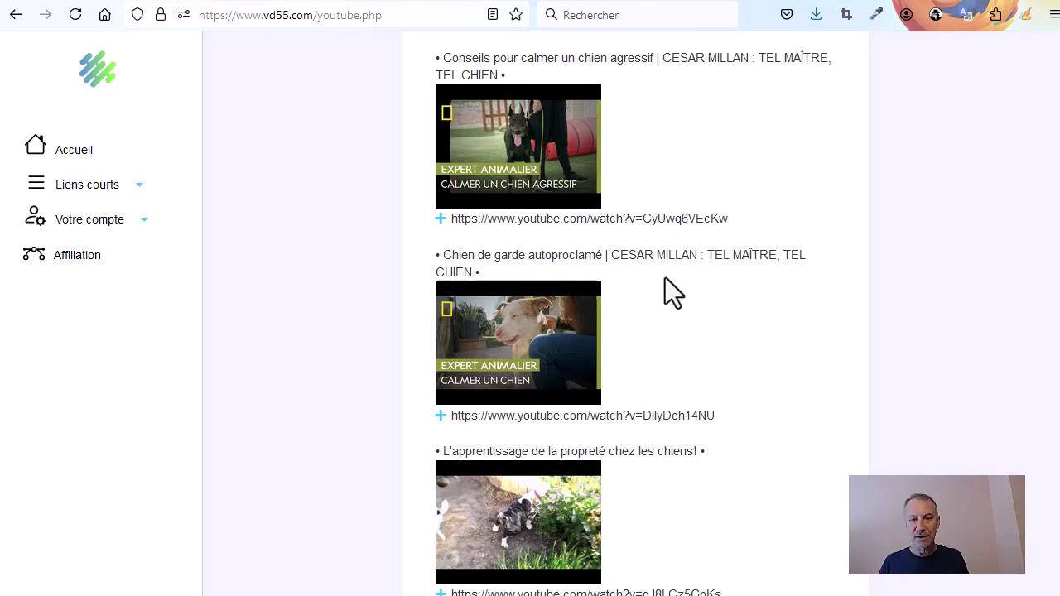
scroll(668, 288, "down", 3)
scroll(667, 351, "up", 12)
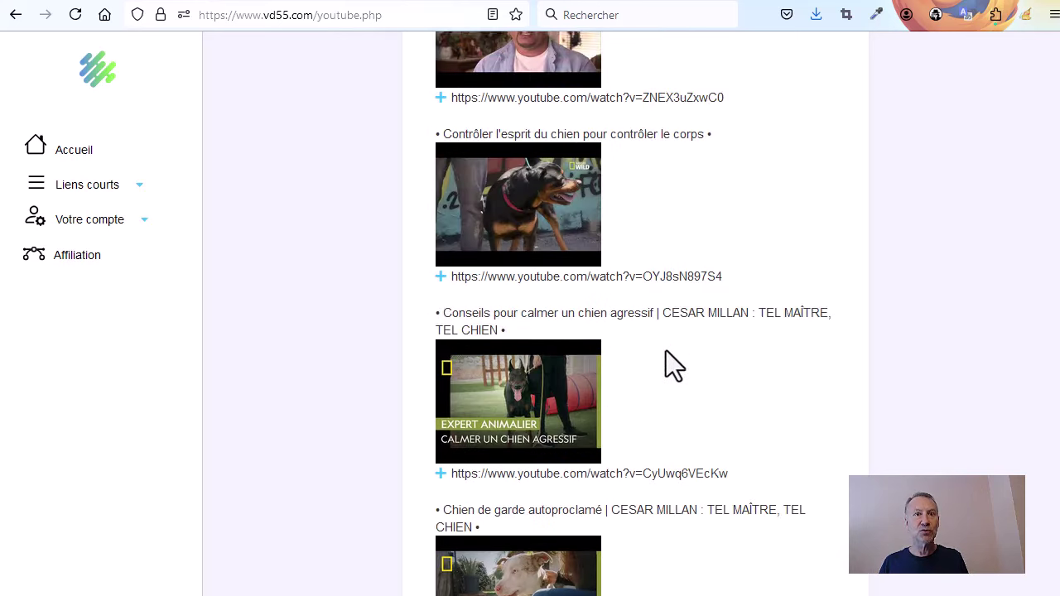
scroll(588, 277, "up", 3)
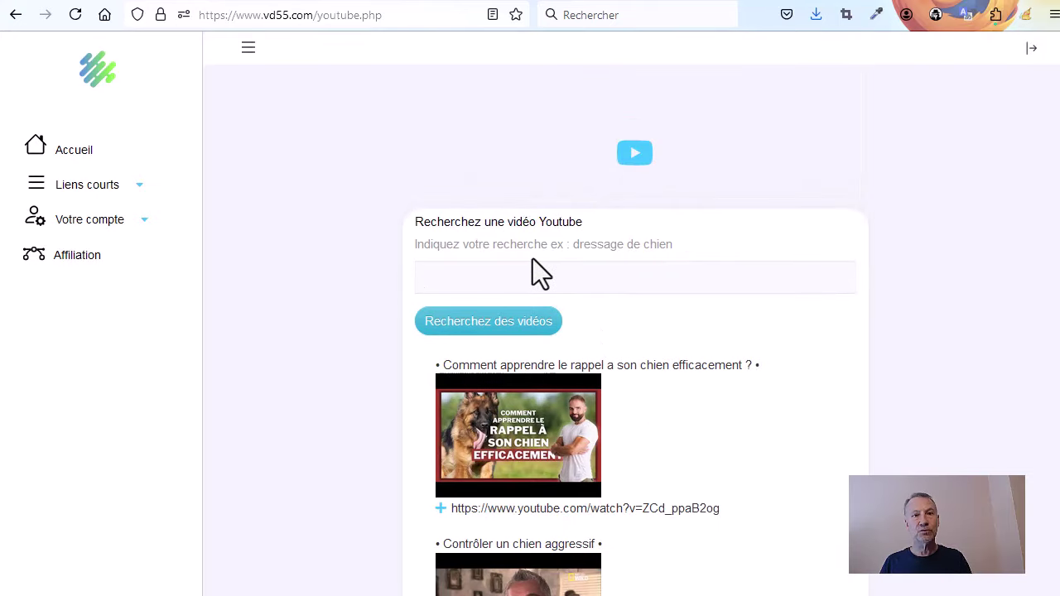
Generate five AI video titles for the theme "créer des vidéos de marketing pour vendre en affiliation quand on est débutant".
left_click(141, 189)
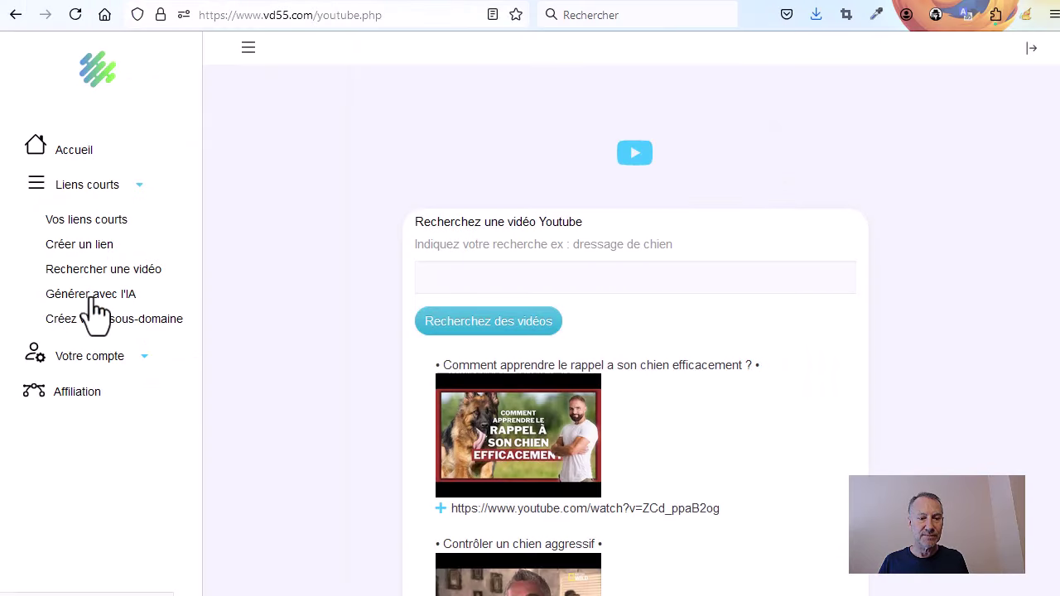
left_click(94, 297)
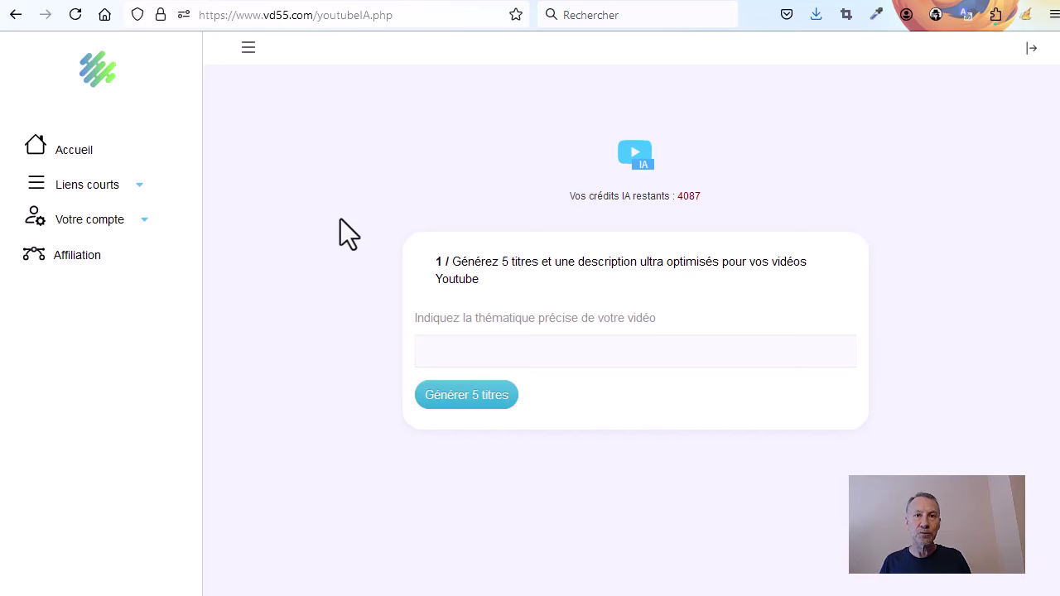
left_click(453, 352)
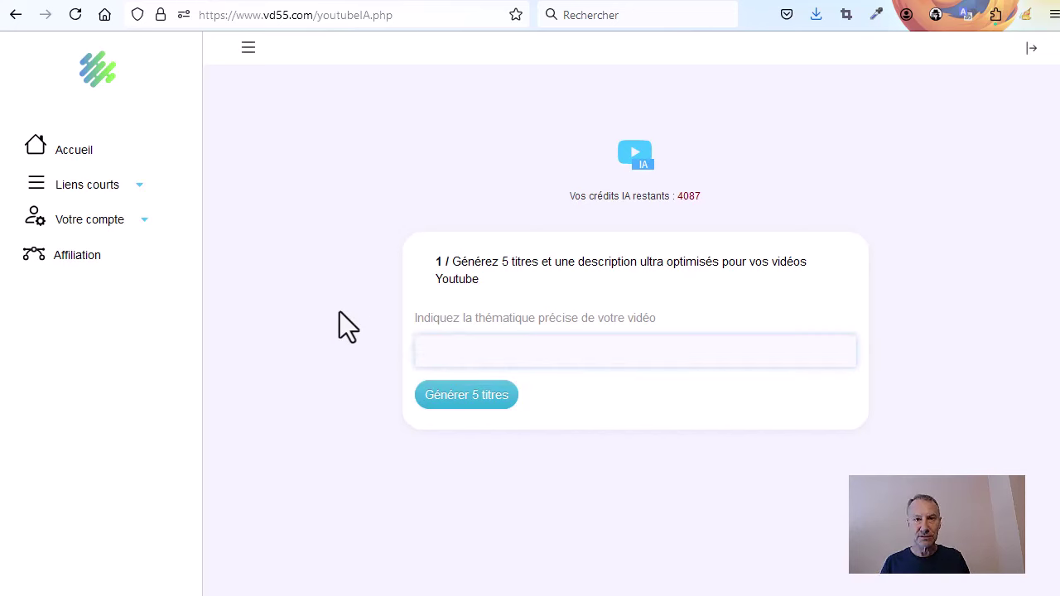
type("dé")
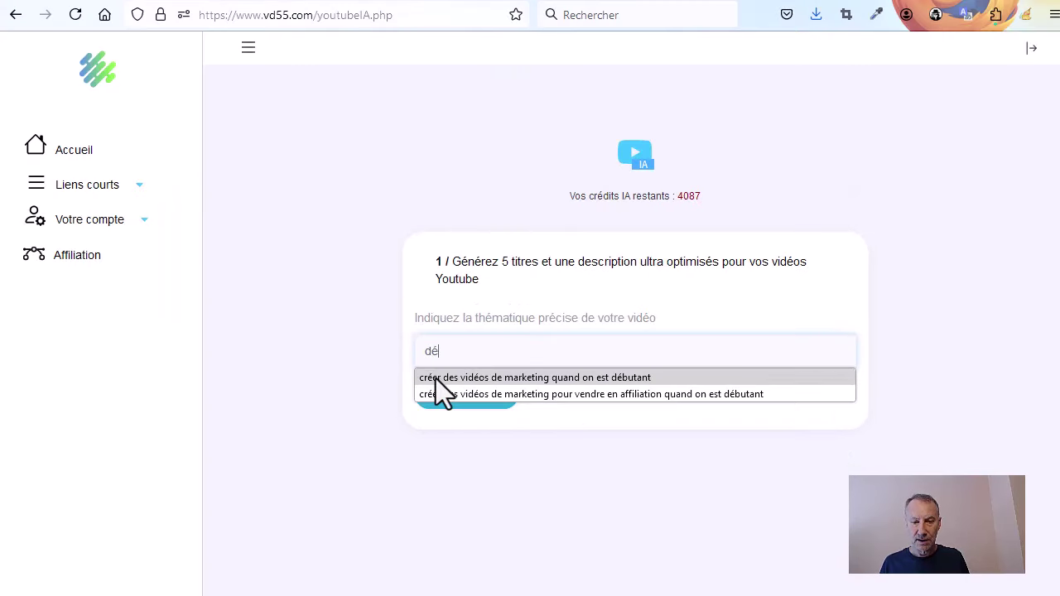
left_click(620, 395)
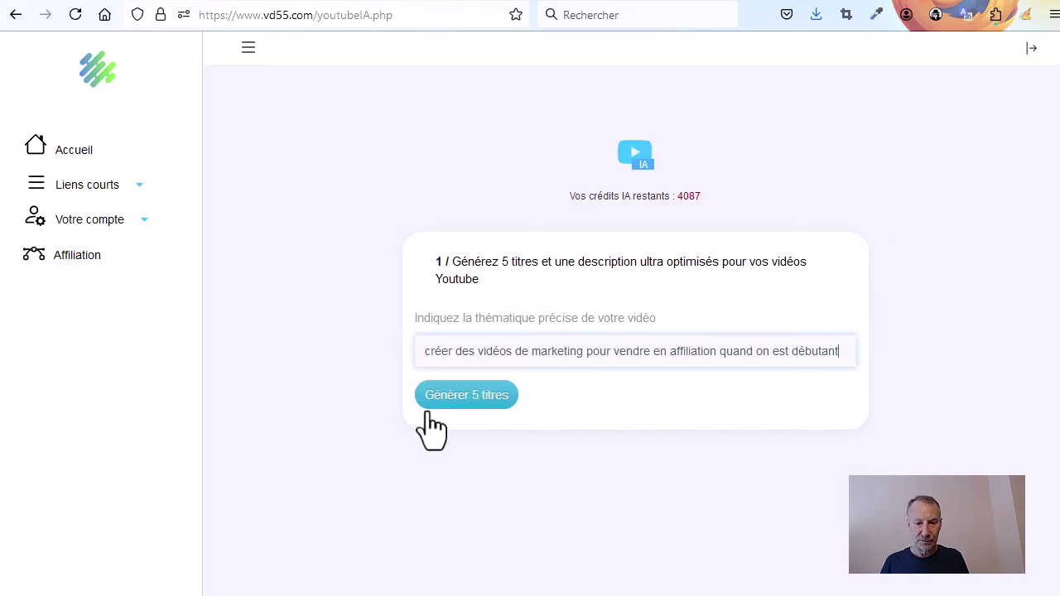
left_click(480, 397)
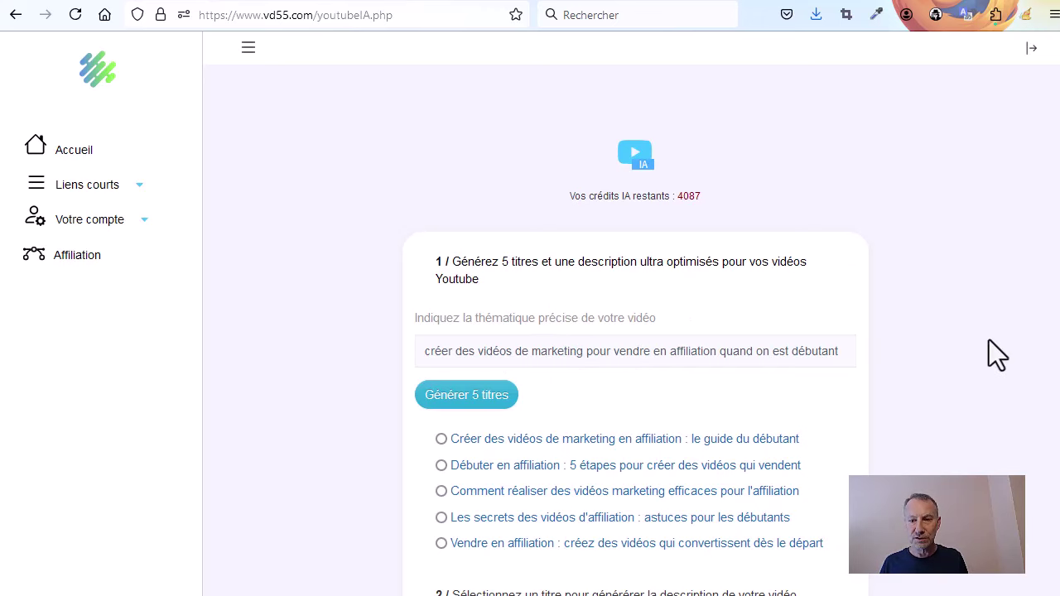
Generate the video description from the title "Vendre en affiliation : créez des vidéos qui convertissent dès le départ".
scroll(982, 344, "down", 2)
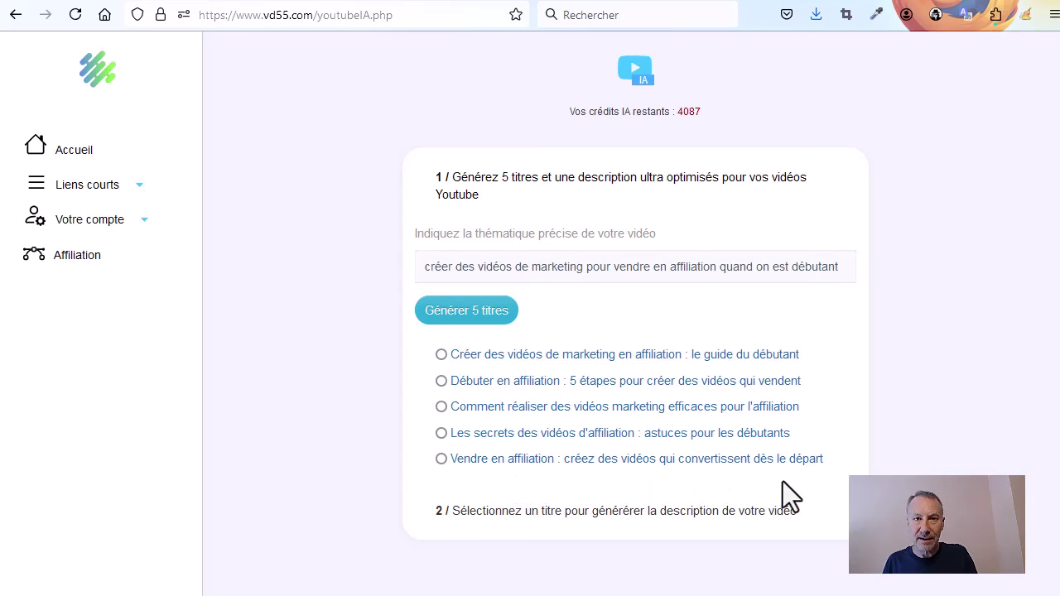
left_click(442, 459)
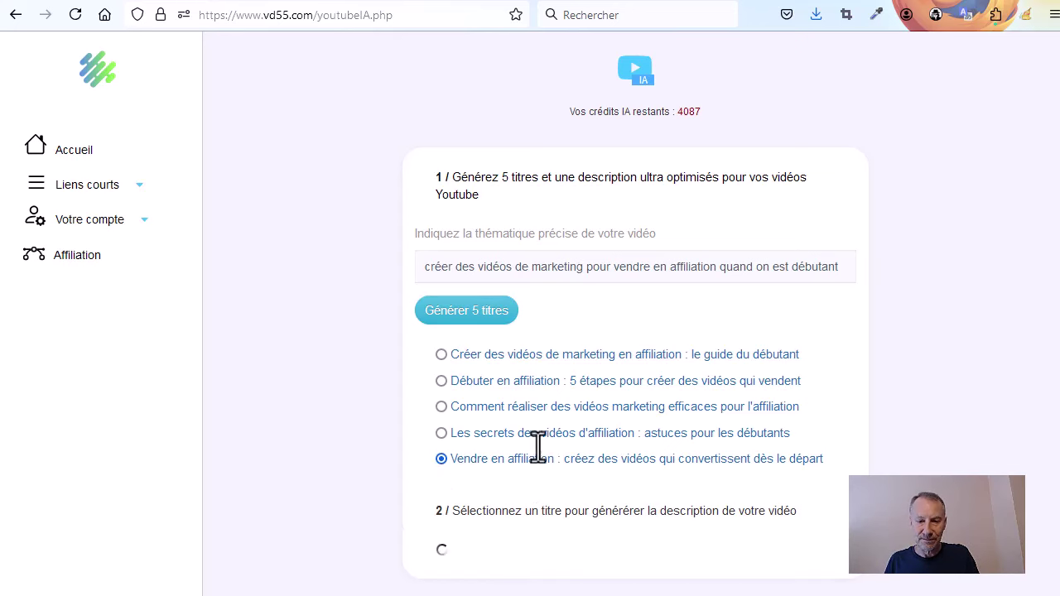
scroll(829, 421, "down", 3)
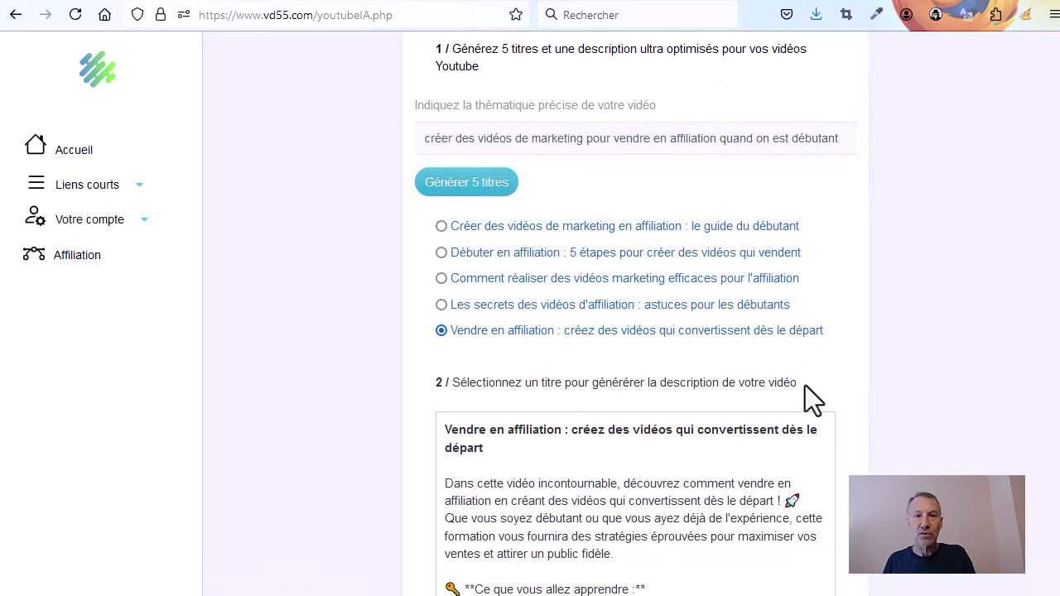
Read through the generated video description, including its learning points, call to action, keywords and credits used.
scroll(832, 355, "down", 3)
scroll(883, 345, "down", 2)
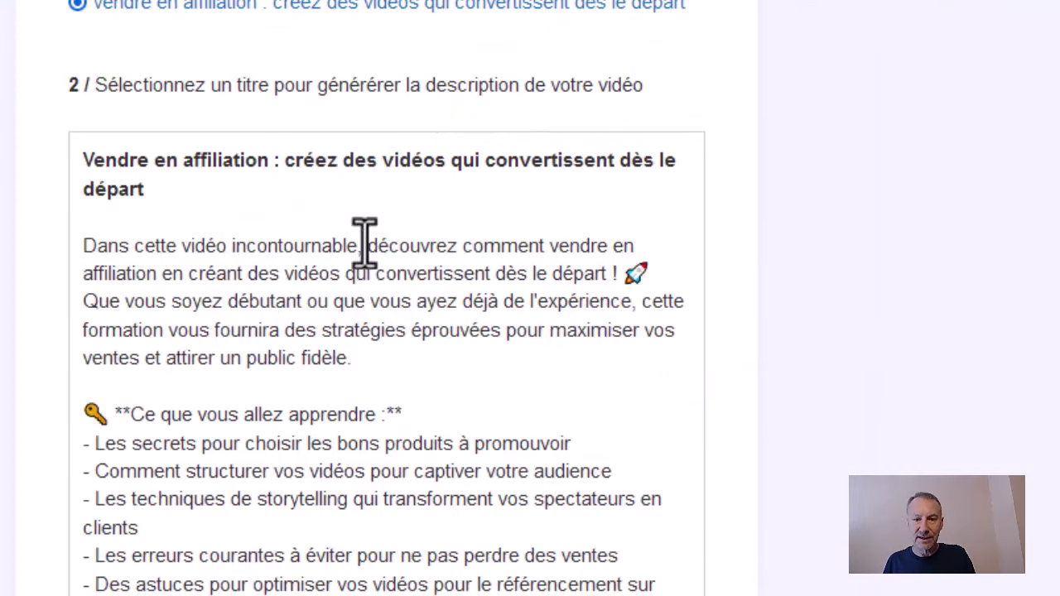
scroll(359, 256, "down", 2)
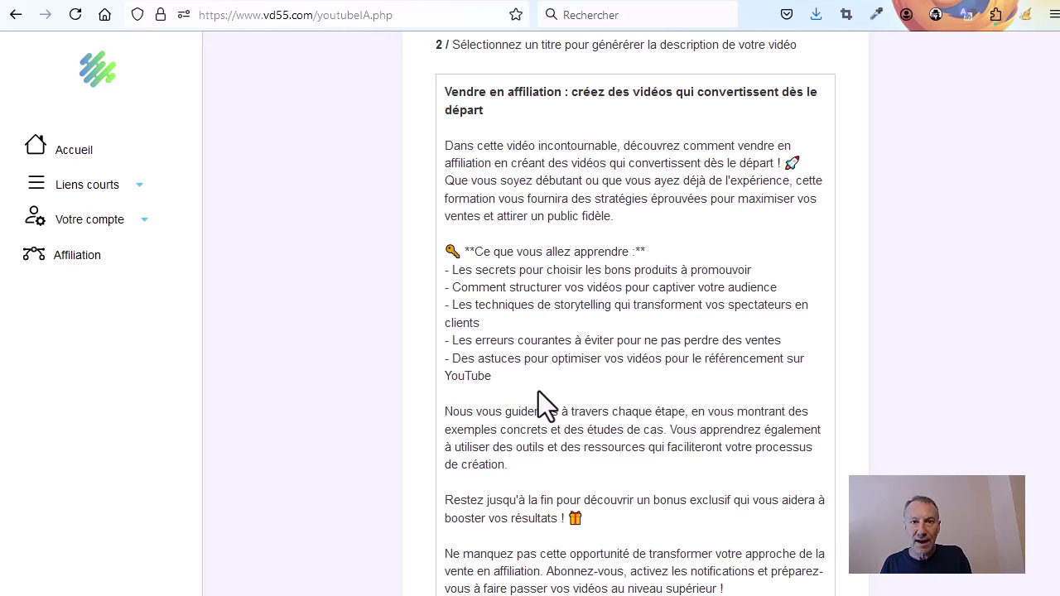
scroll(538, 387, "down", 2)
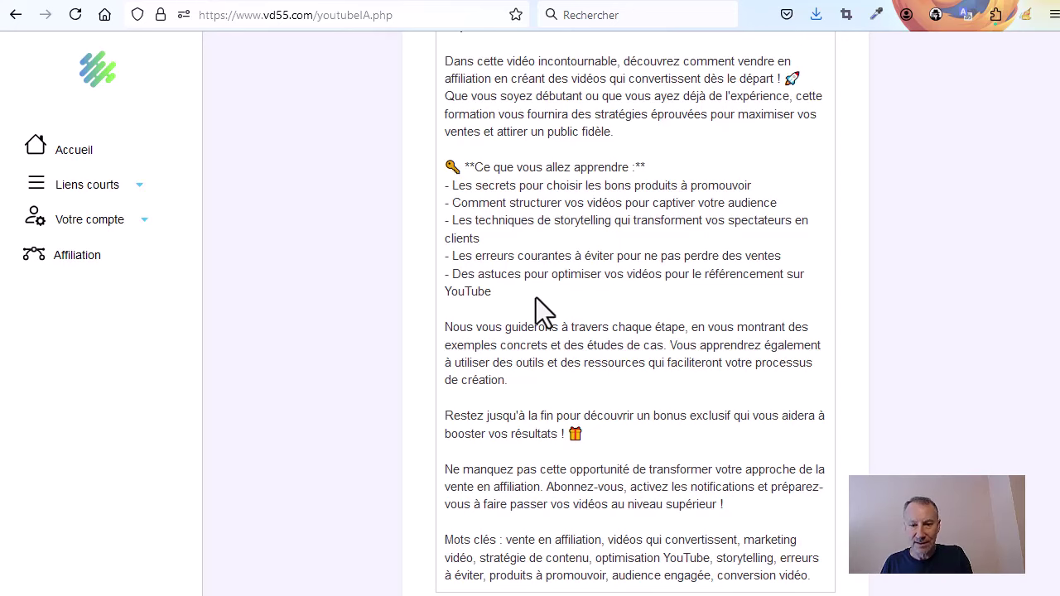
scroll(599, 334, "down", 2)
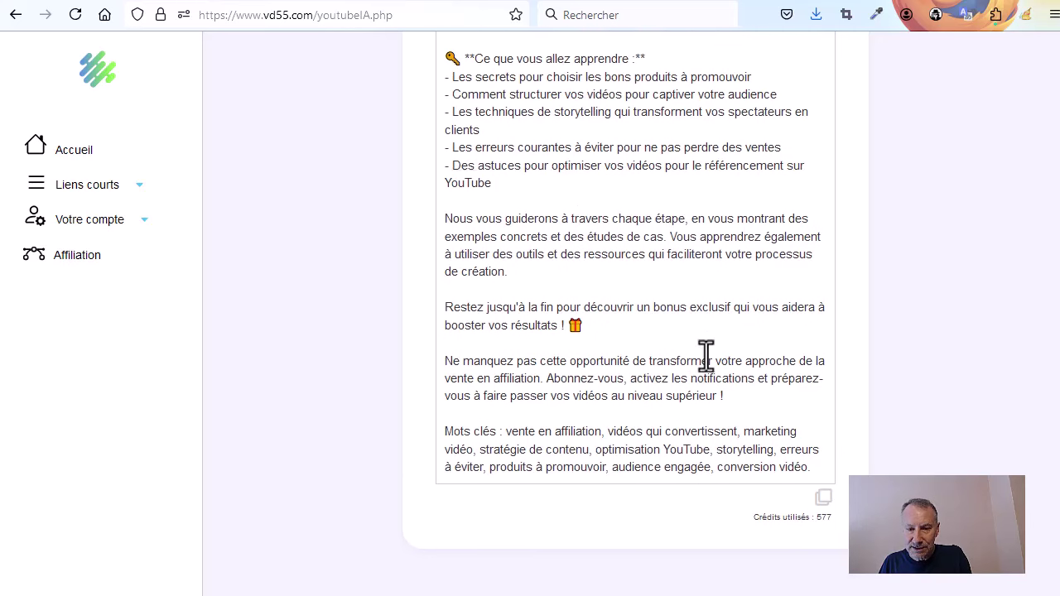
scroll(580, 373, "down", 2)
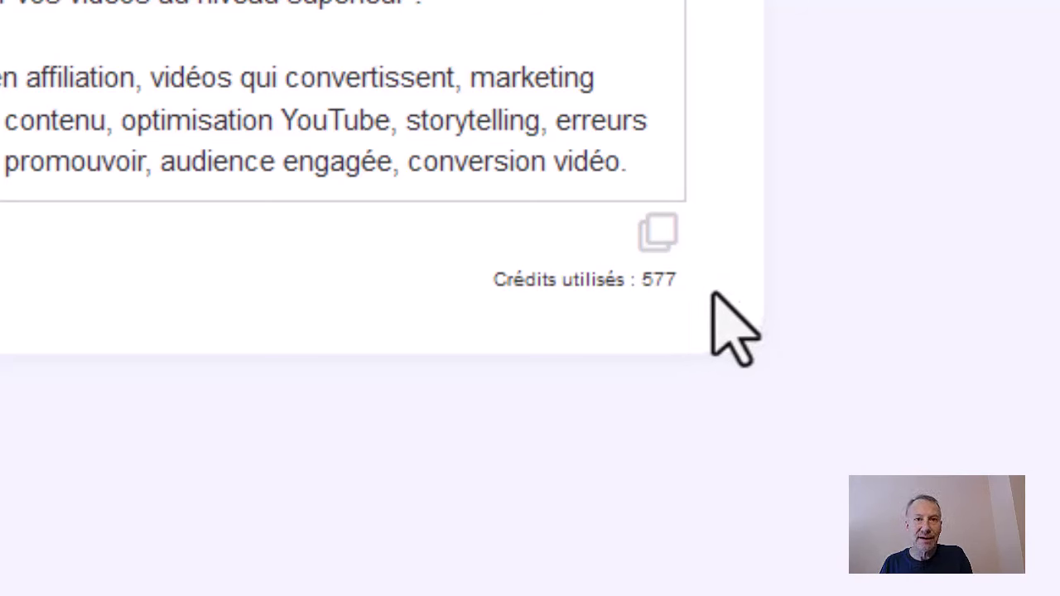
scroll(635, 419, "up", 4)
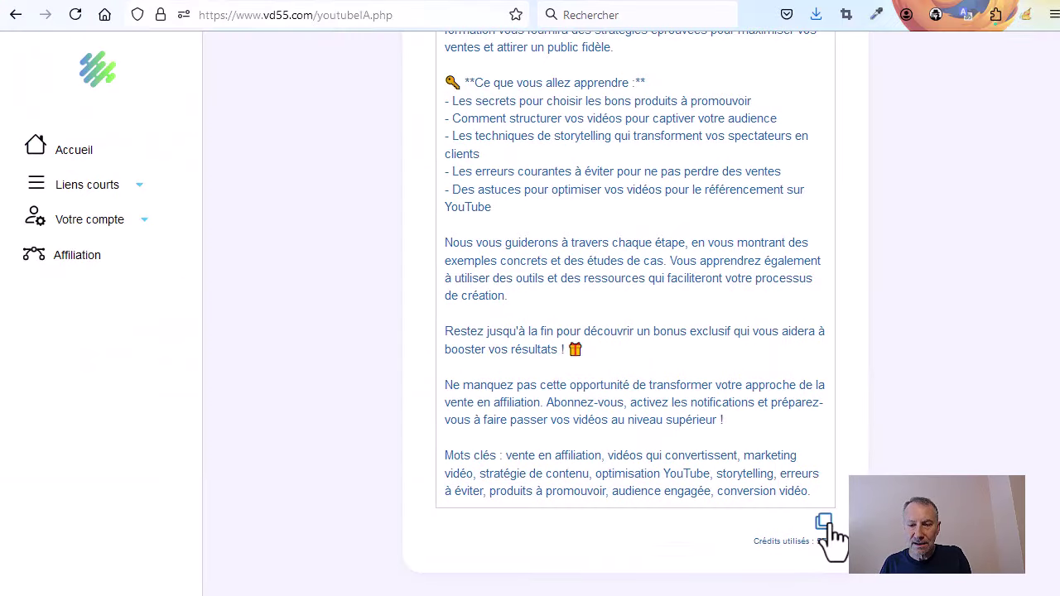
scroll(596, 229, "up", 3)
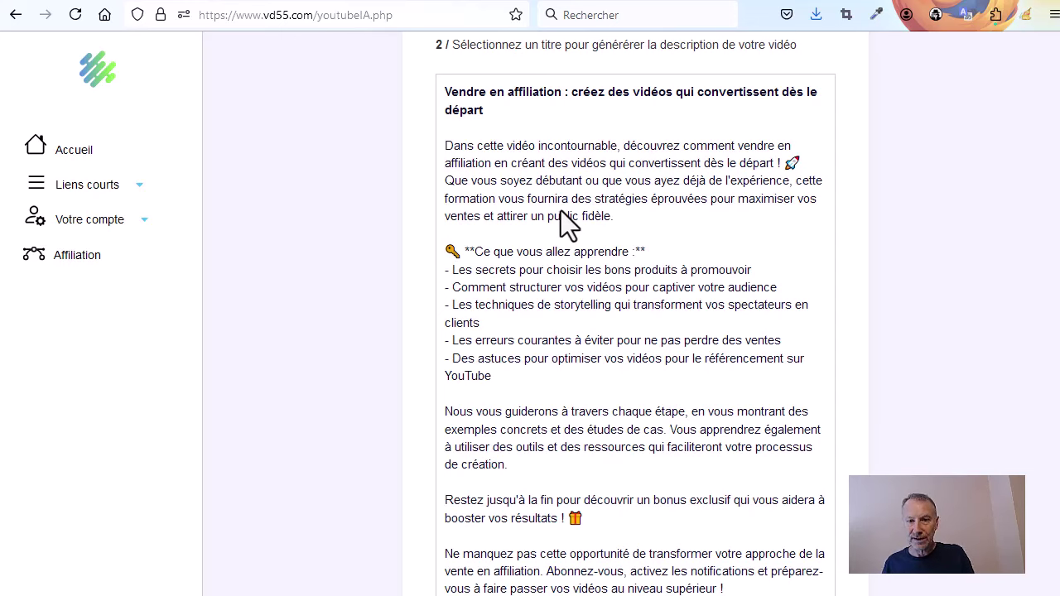
scroll(745, 327, "down", 3)
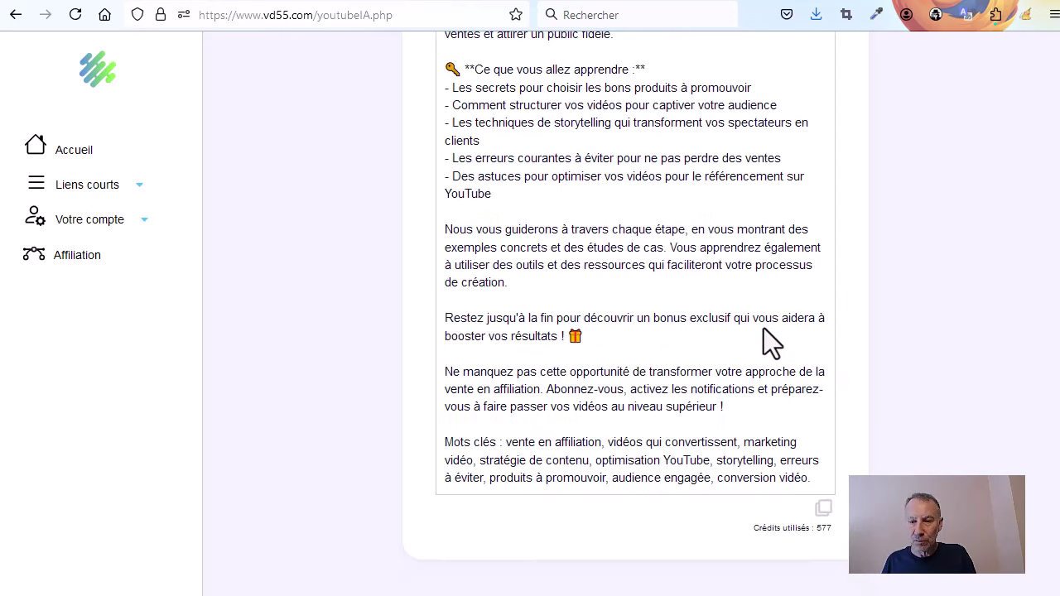
Copy the whole generated video description and return to the title generation form.
left_click(823, 437)
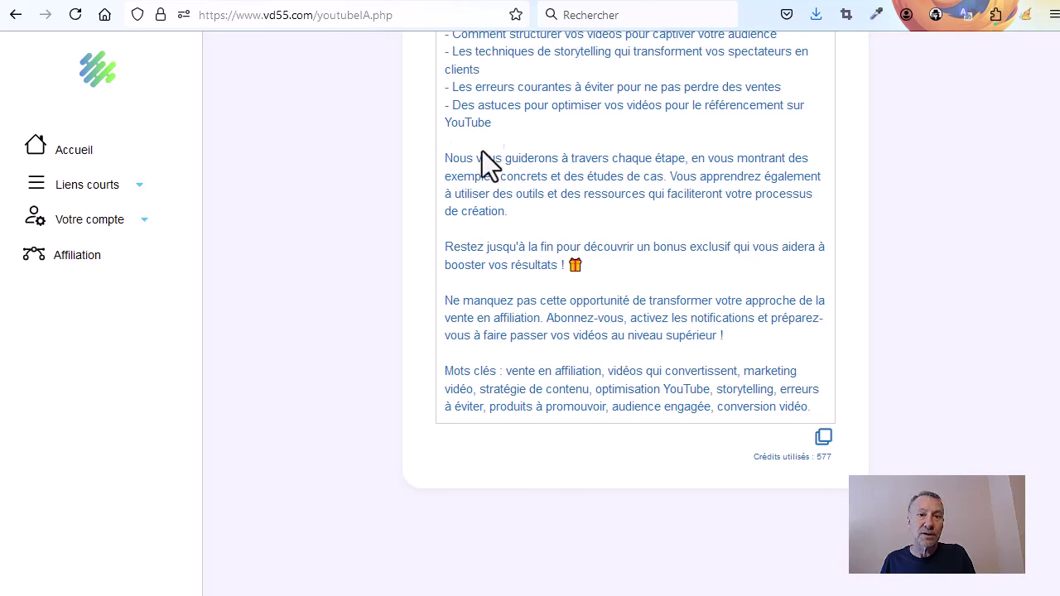
scroll(762, 315, "up", 3)
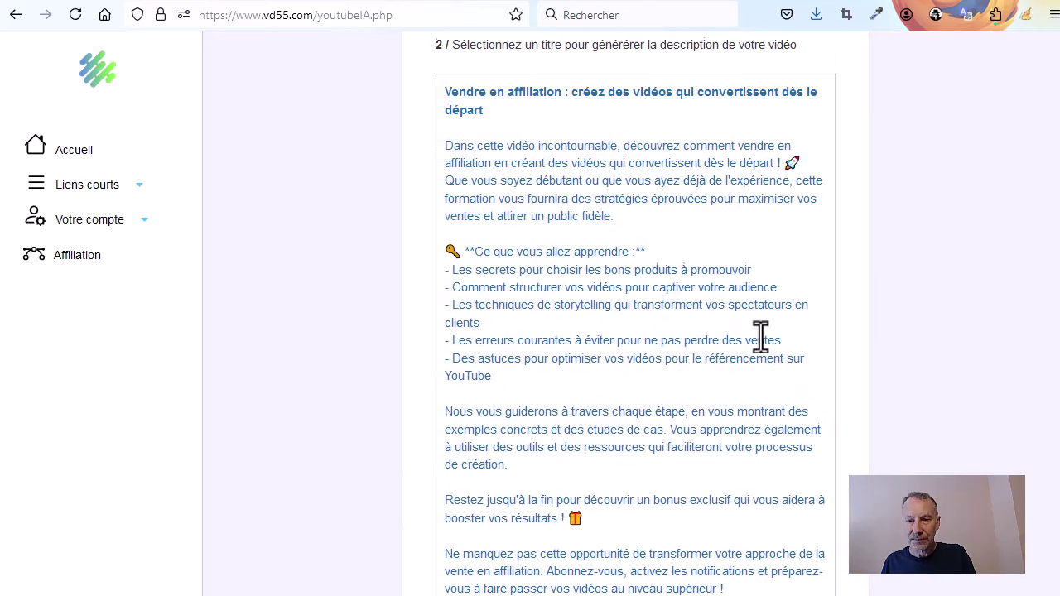
scroll(795, 431, "down", 2)
scroll(825, 310, "up", 3)
scroll(829, 319, "up", 6)
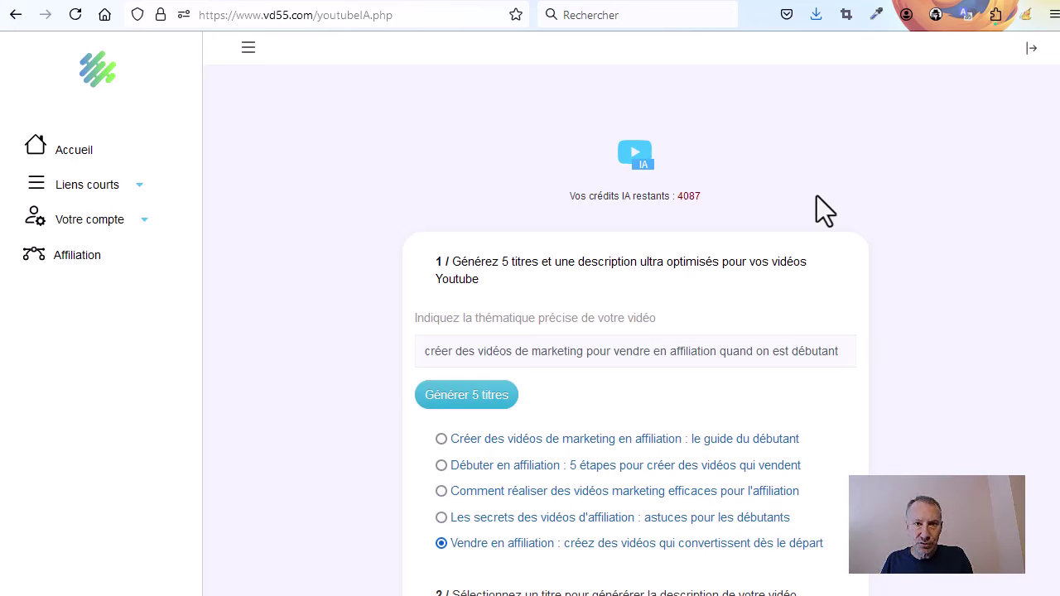
Open the account's subscription page and compare the prices, features and AI credits of the Premium and Ultimate plans.
left_click(106, 222)
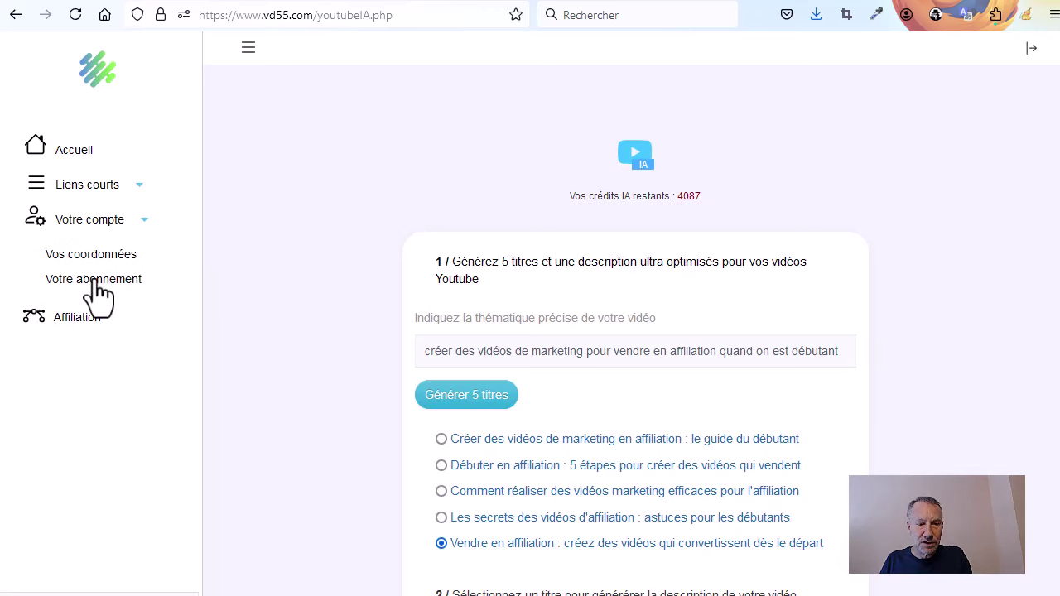
left_click(96, 281)
scroll(551, 232, "down", 5)
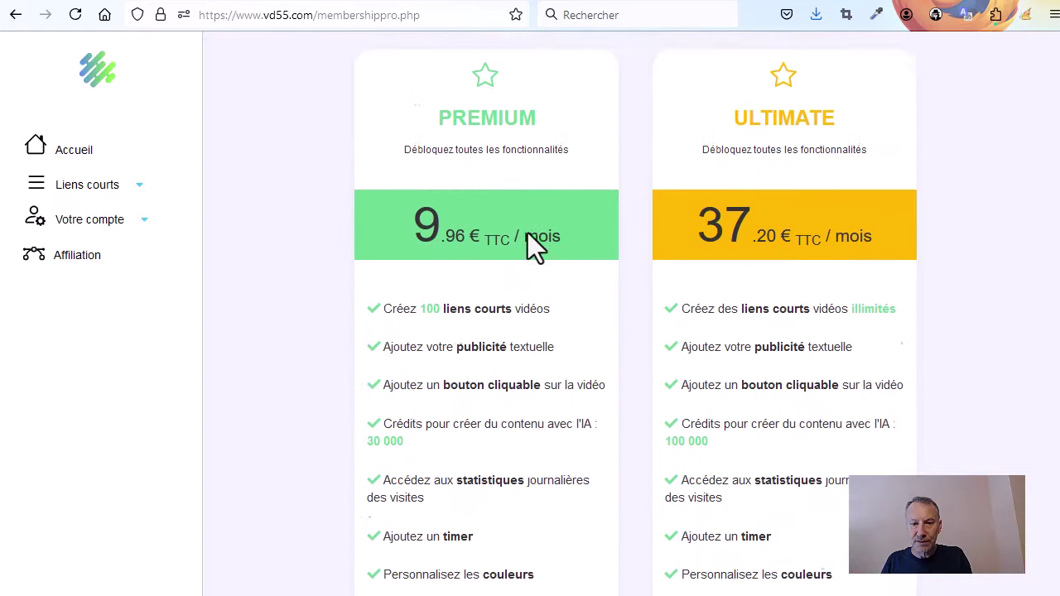
scroll(530, 240, "down", 3)
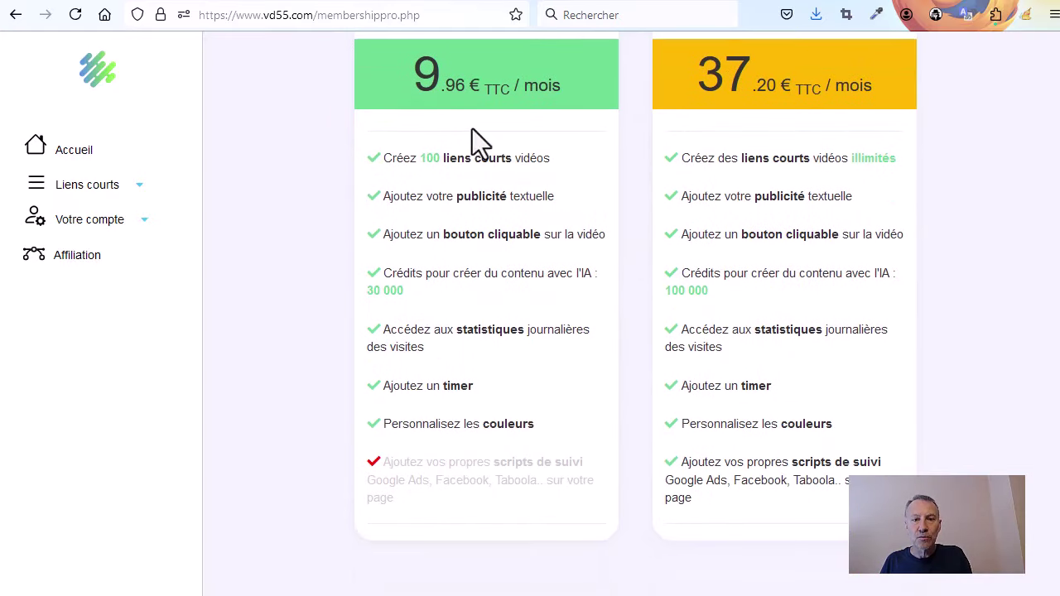
scroll(539, 213, "up", 2)
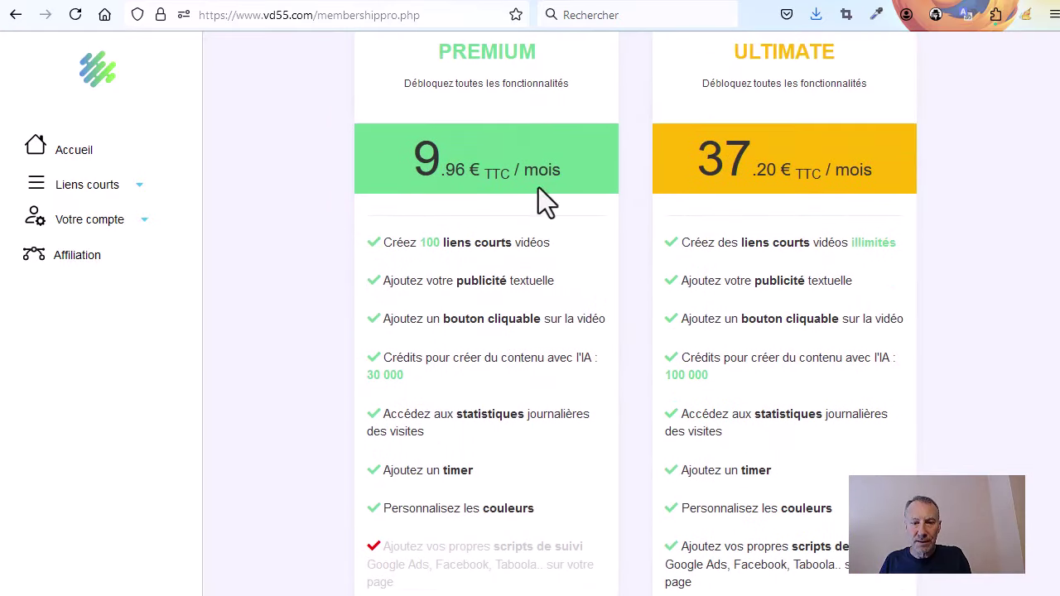